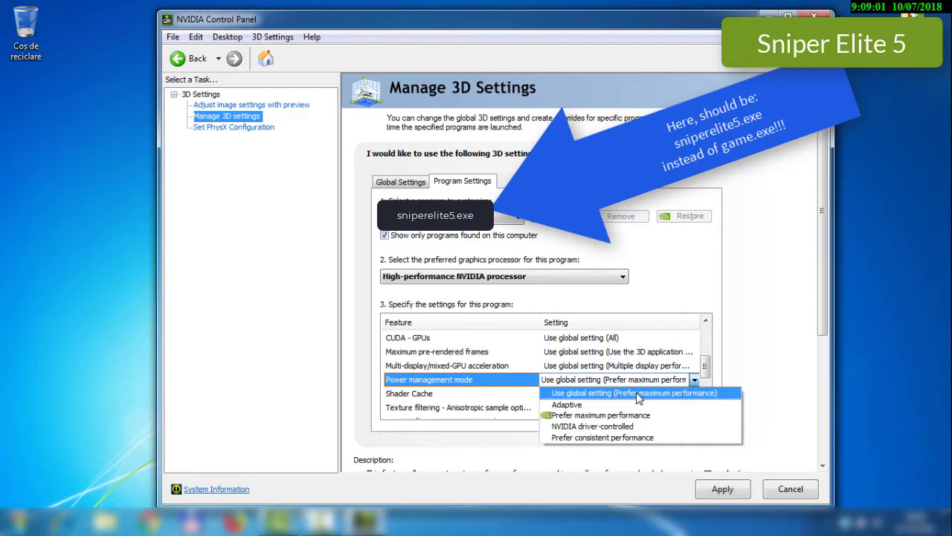
In the game's program settings, set Power management mode to Prefer maximum performance and Texture filtering - Quality to High performance.
left_click(639, 414)
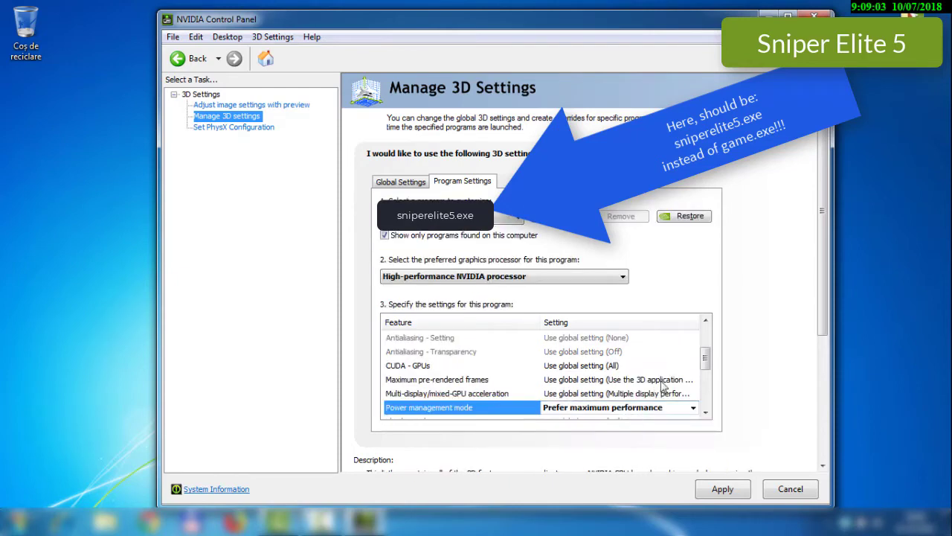
left_click_drag(706, 358, 707, 392)
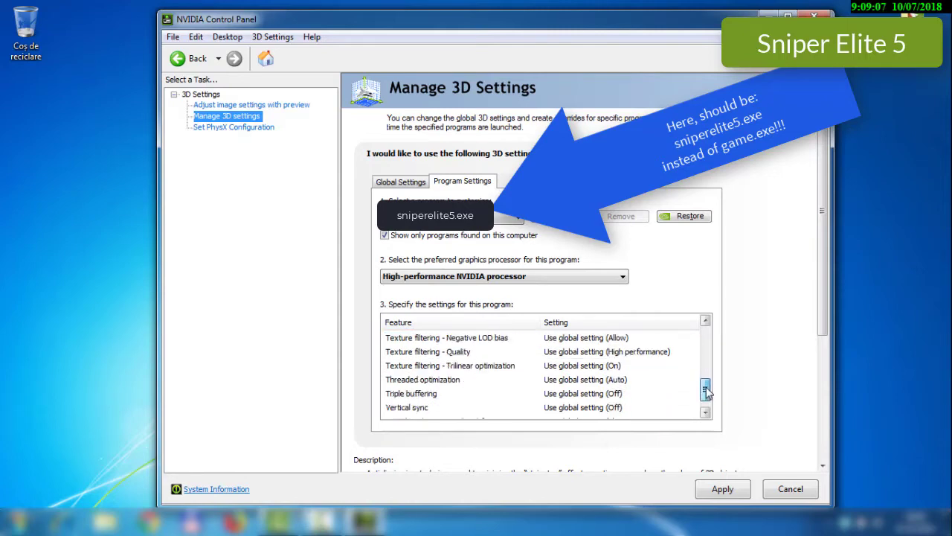
left_click(659, 352)
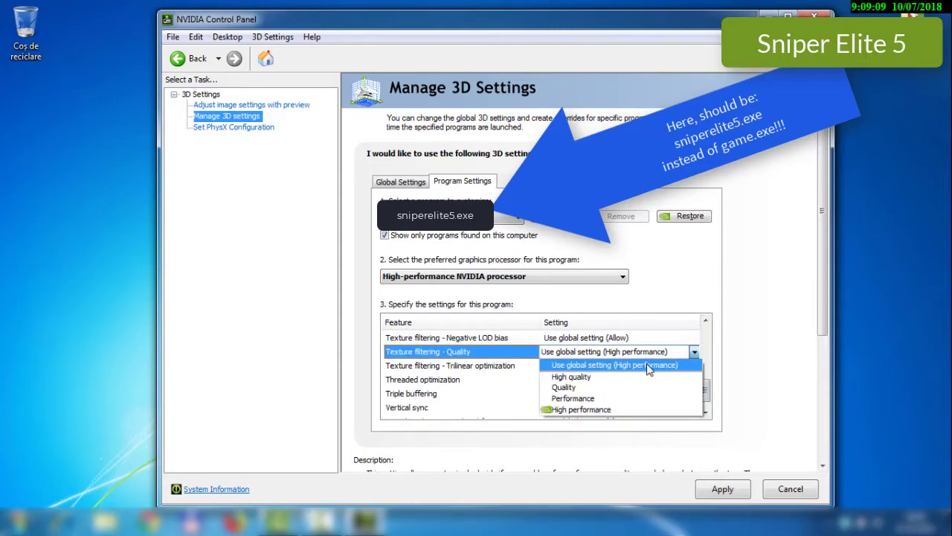
left_click(588, 409)
Set the game's anisotropic sample optimization for texture filtering to Off and close the NVIDIA Control Panel.
left_click_drag(706, 374, 709, 402)
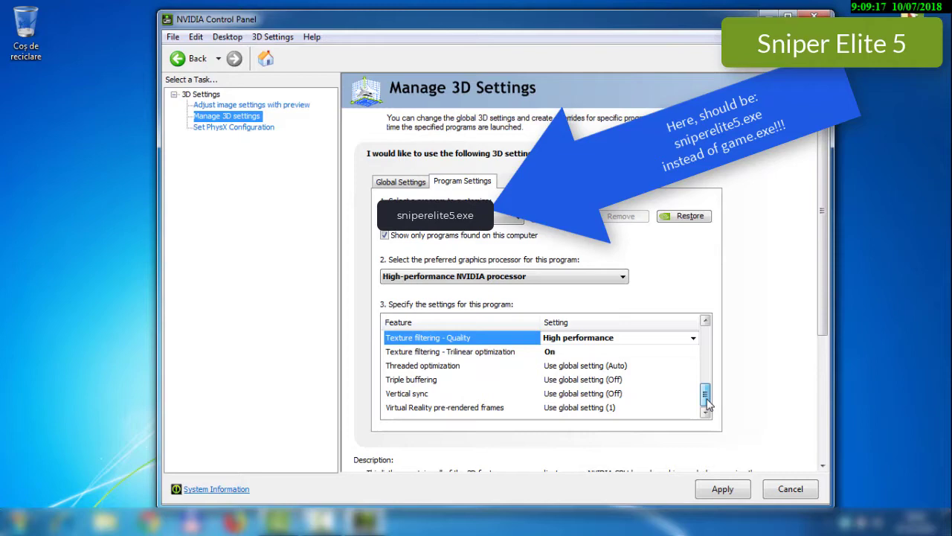
left_click_drag(709, 402, 706, 375)
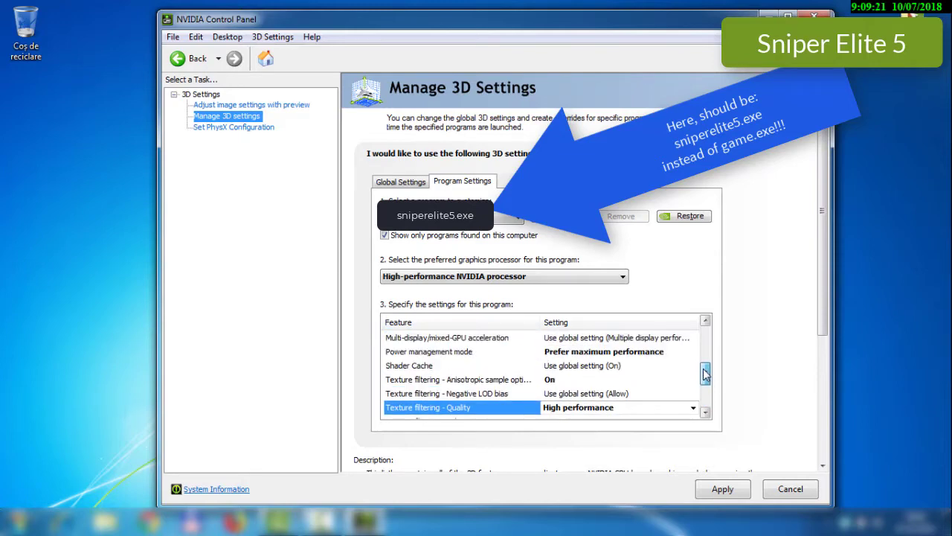
left_click(585, 381)
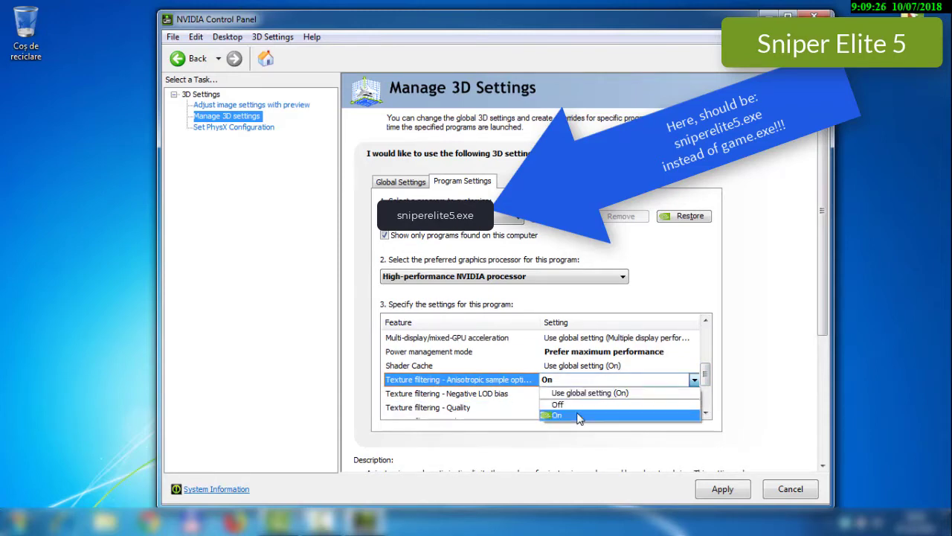
left_click(584, 404)
left_click_drag(707, 364, 707, 338)
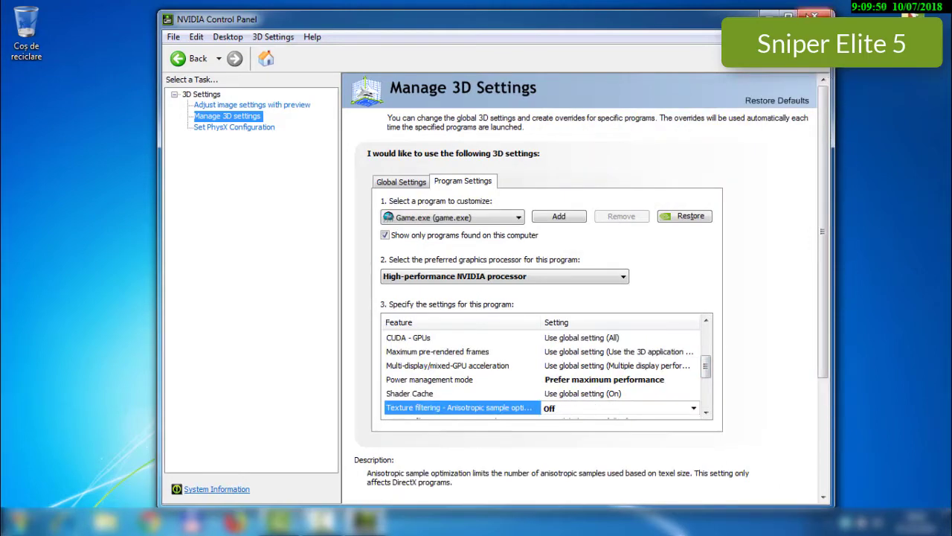
left_click(814, 16)
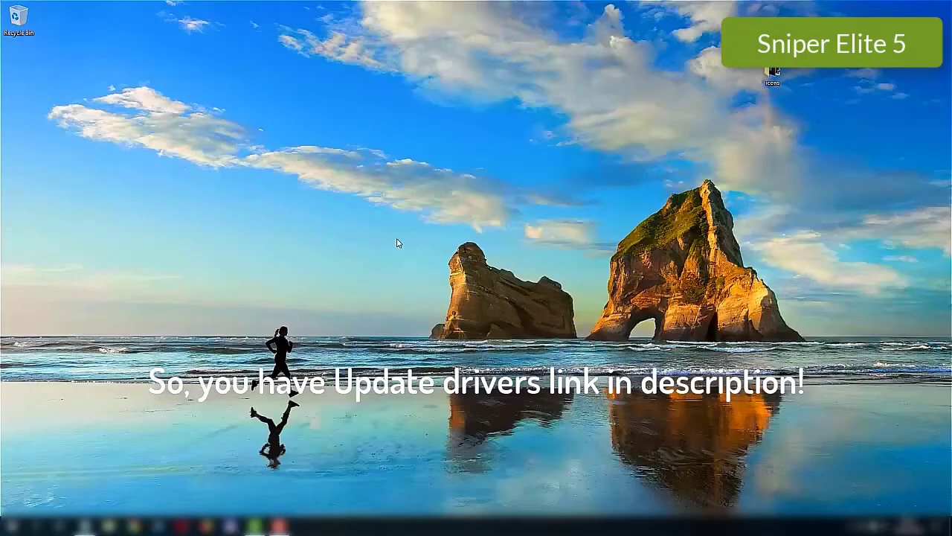
Switch to AMD Radeon Settings and open its Gaming section.
right_click(397, 241)
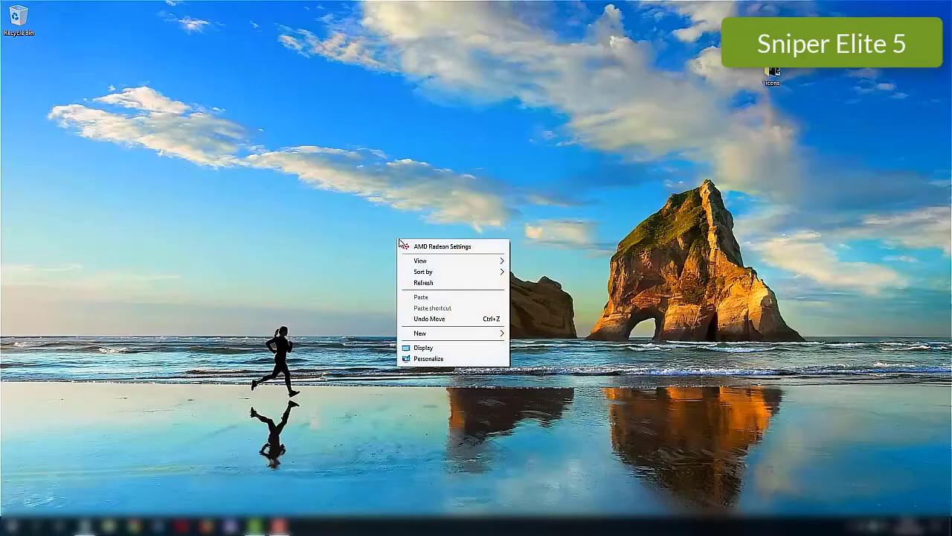
left_click(481, 248)
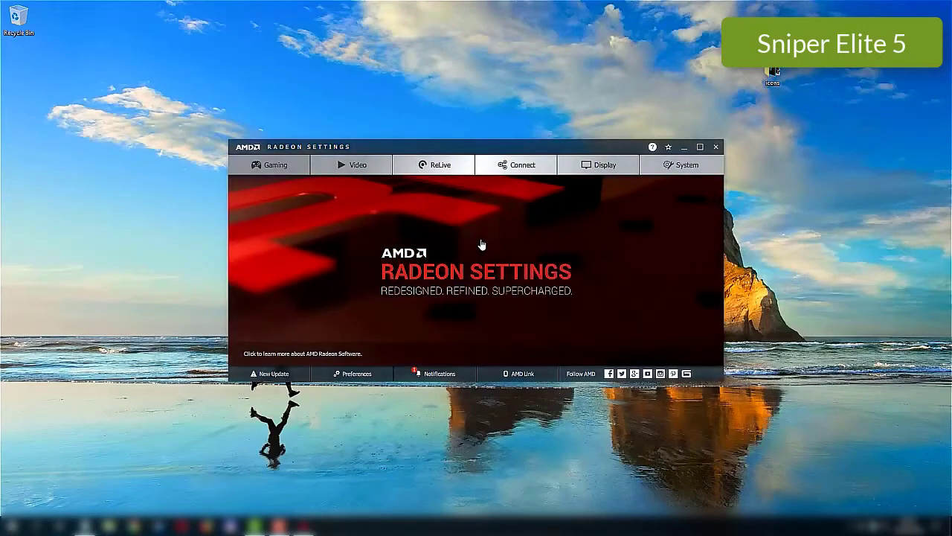
left_click(263, 164)
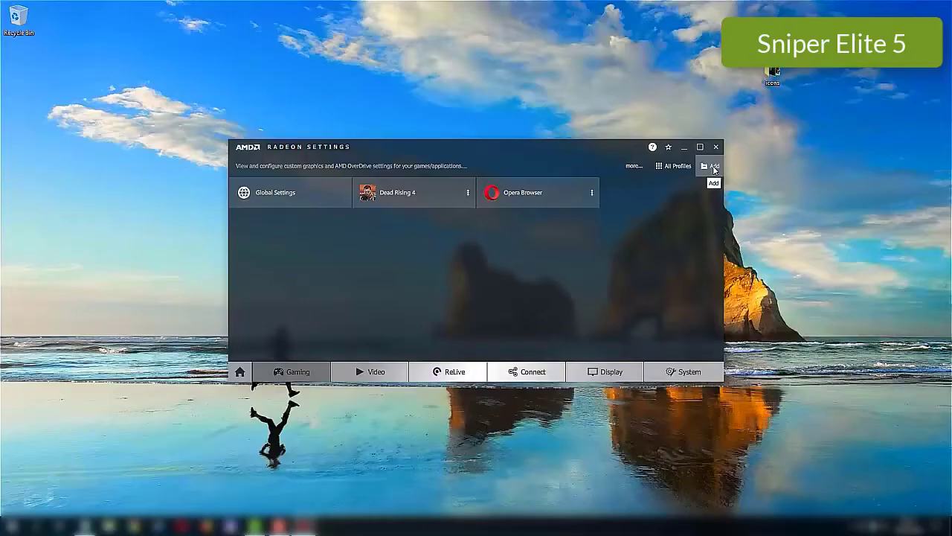
Add a profile for the GAME application from the DESIRED GAME FOLDER in Downloads.
left_click(708, 166)
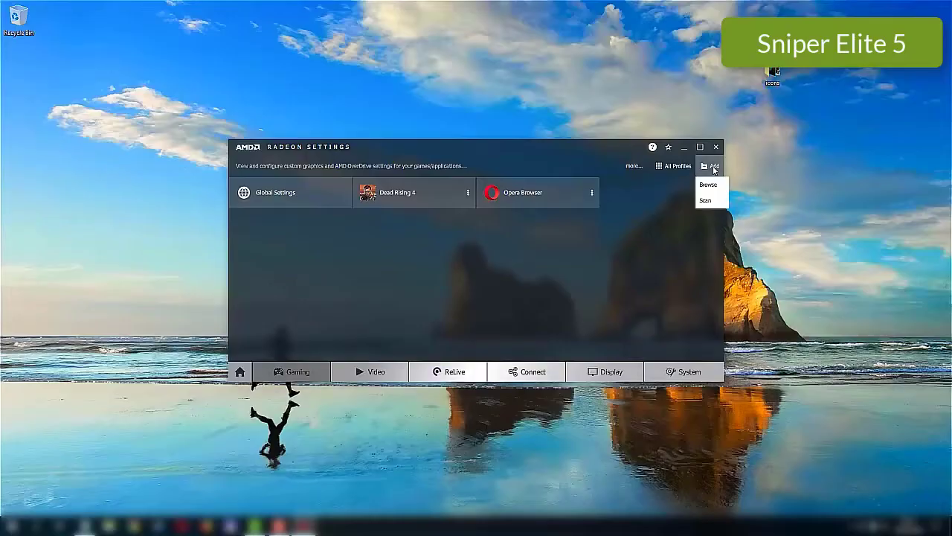
left_click(713, 186)
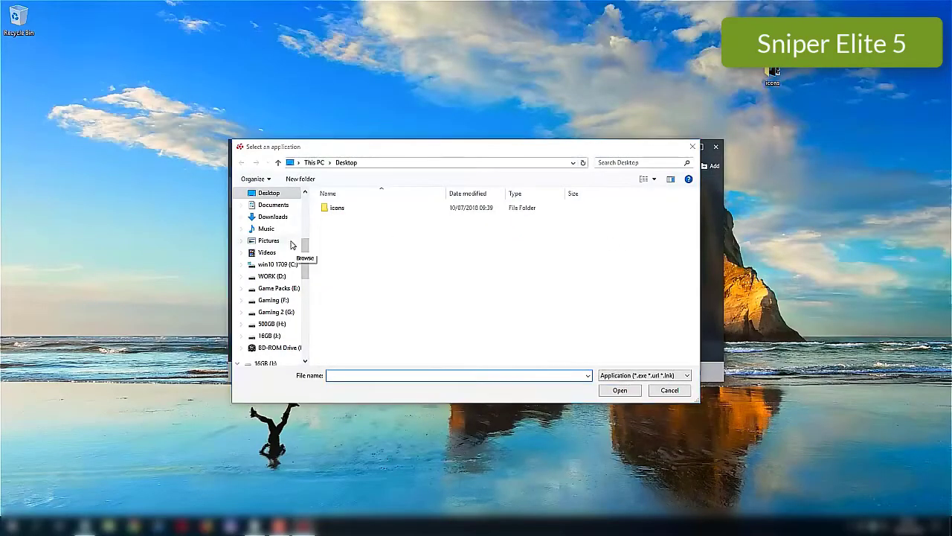
left_click(272, 216)
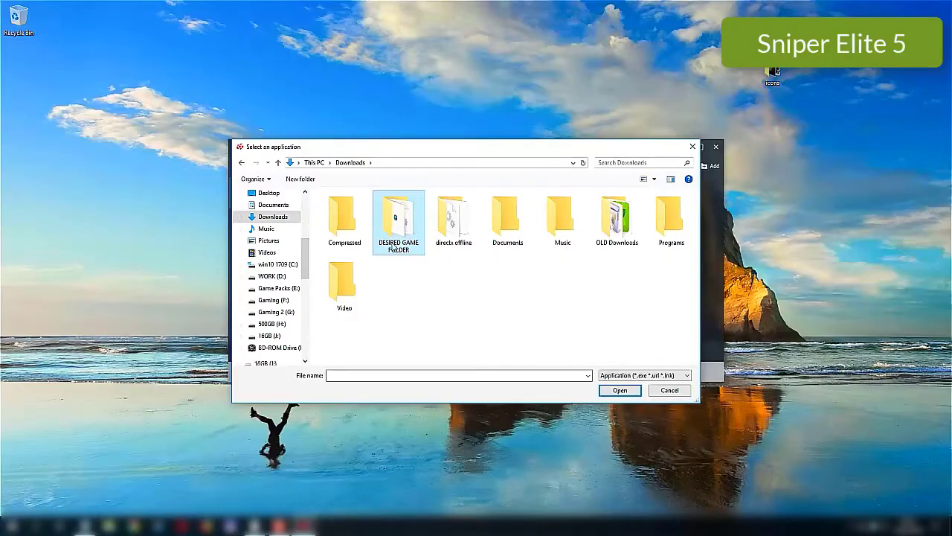
double_click(402, 219)
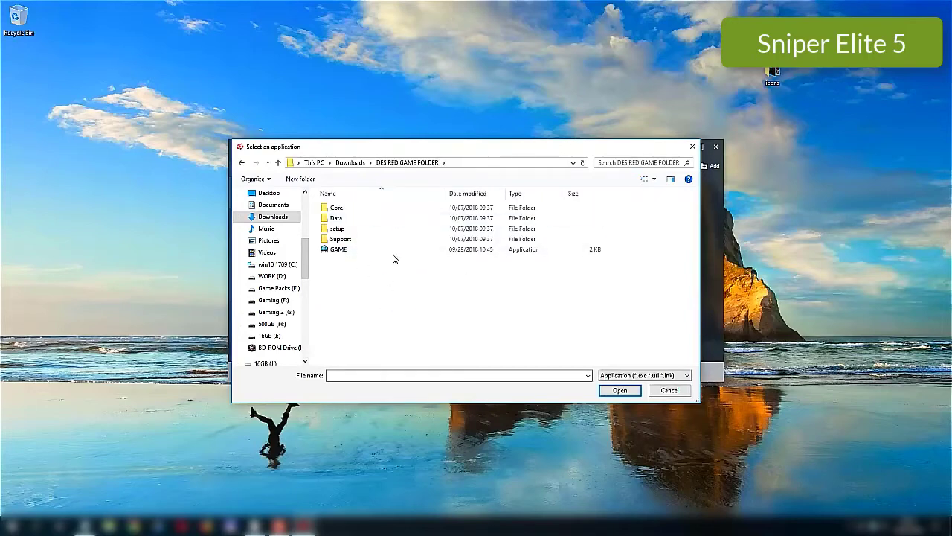
left_click(341, 250)
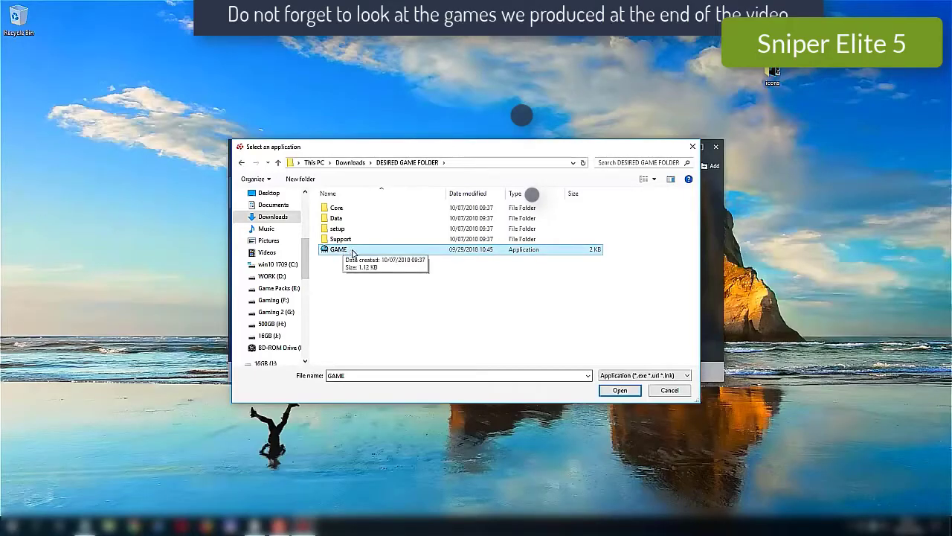
left_click(620, 390)
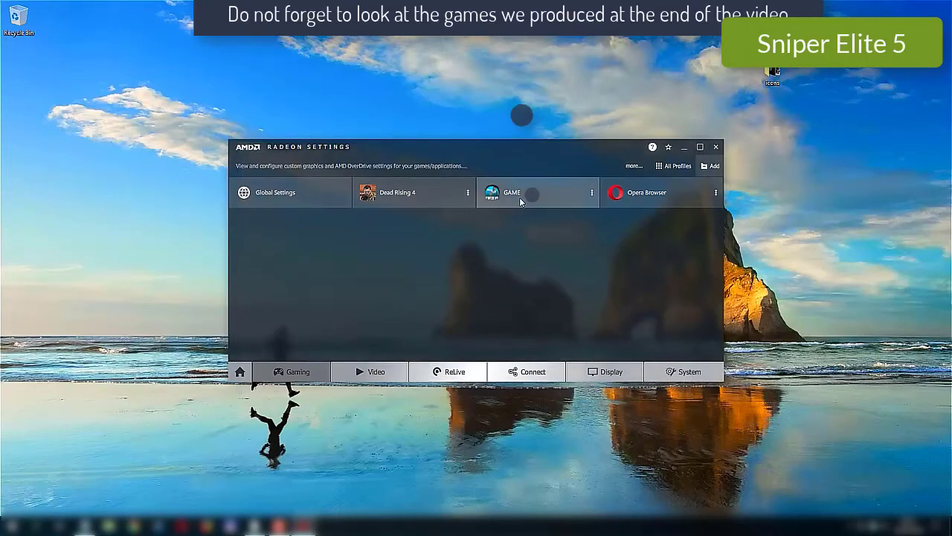
left_click(593, 194)
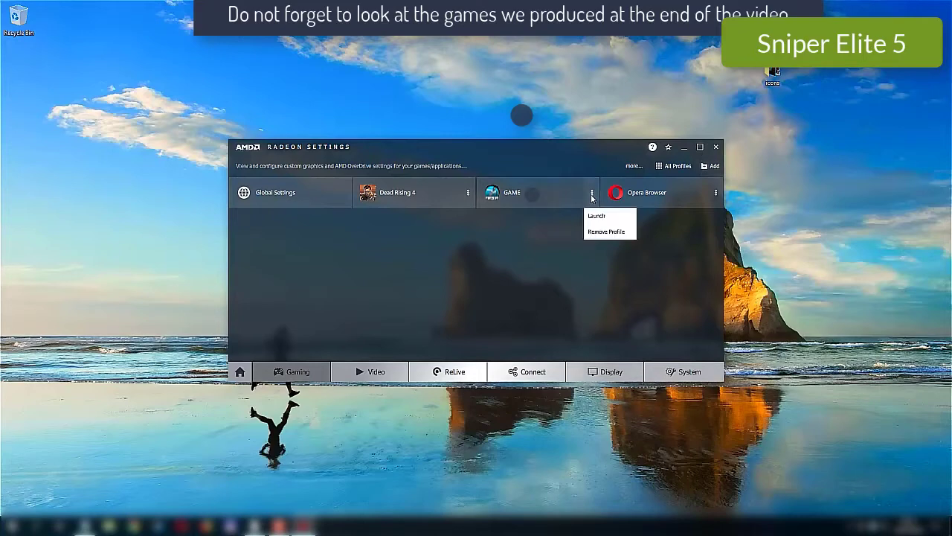
left_click(504, 294)
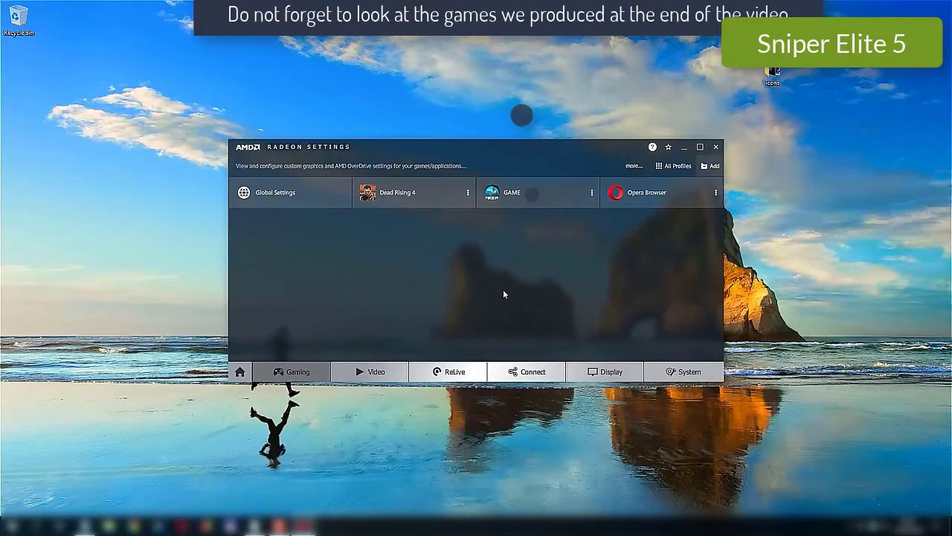
In the global graphics settings, set Anti-aliasing Mode to Override application settings and Texture Filtering Quality to Performance.
left_click(295, 195)
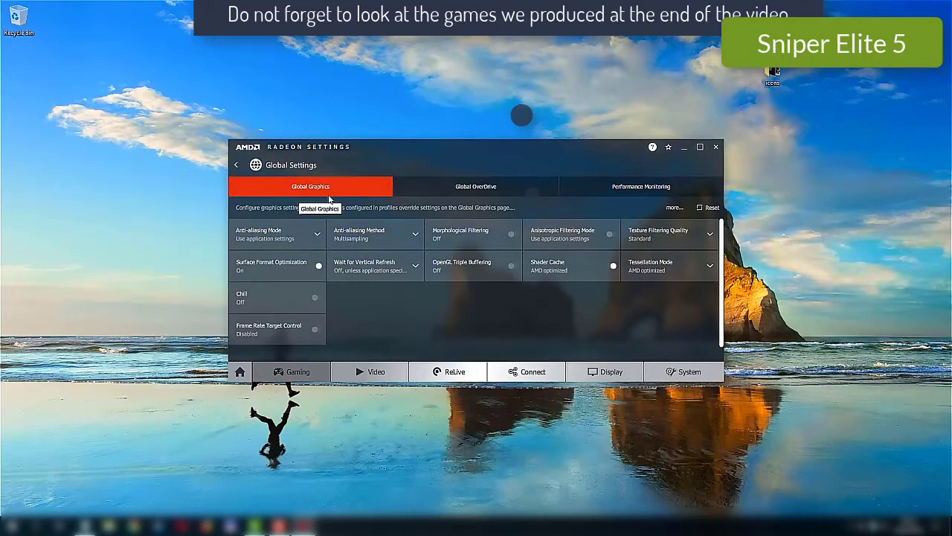
left_click(318, 235)
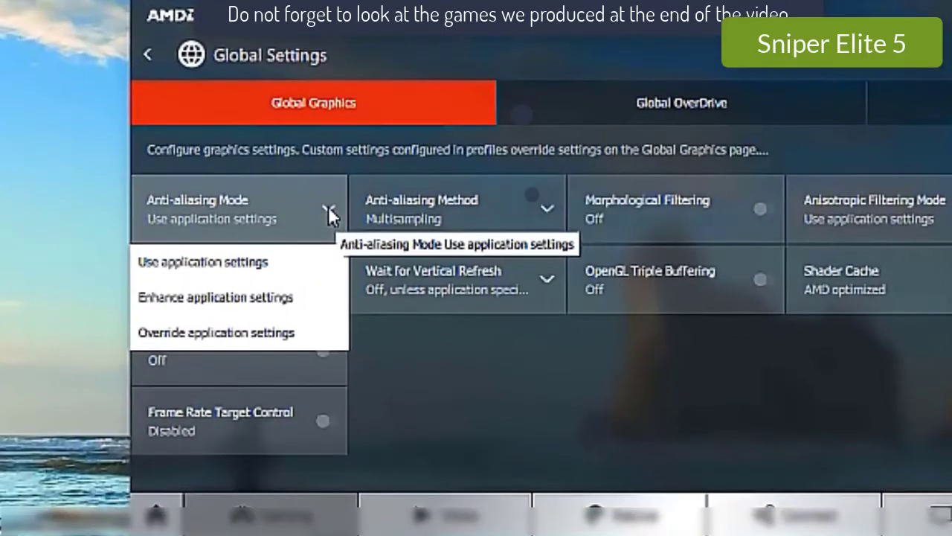
left_click(274, 333)
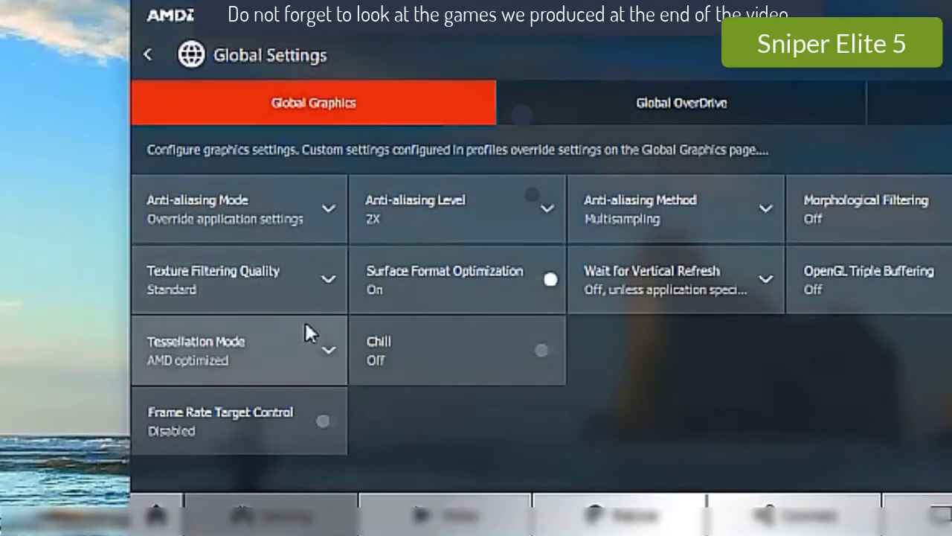
left_click(326, 279)
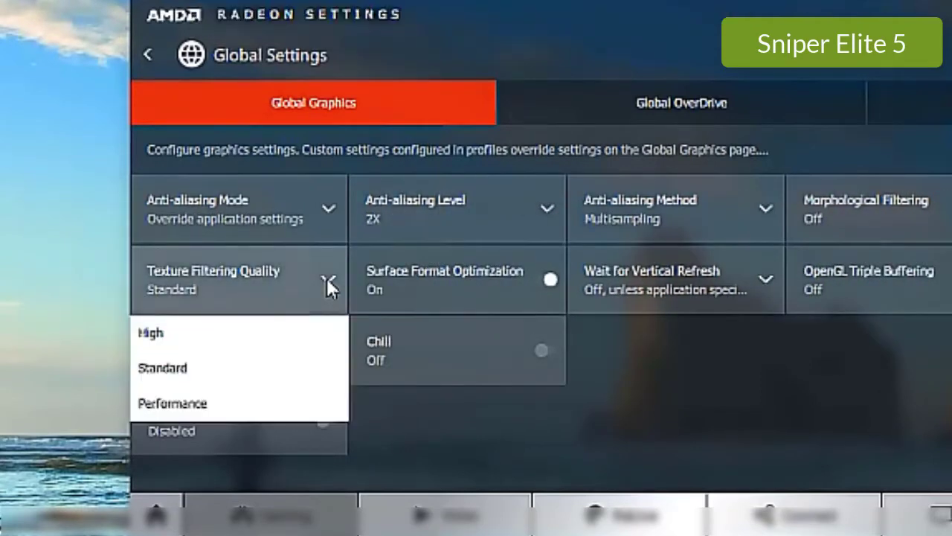
left_click(265, 407)
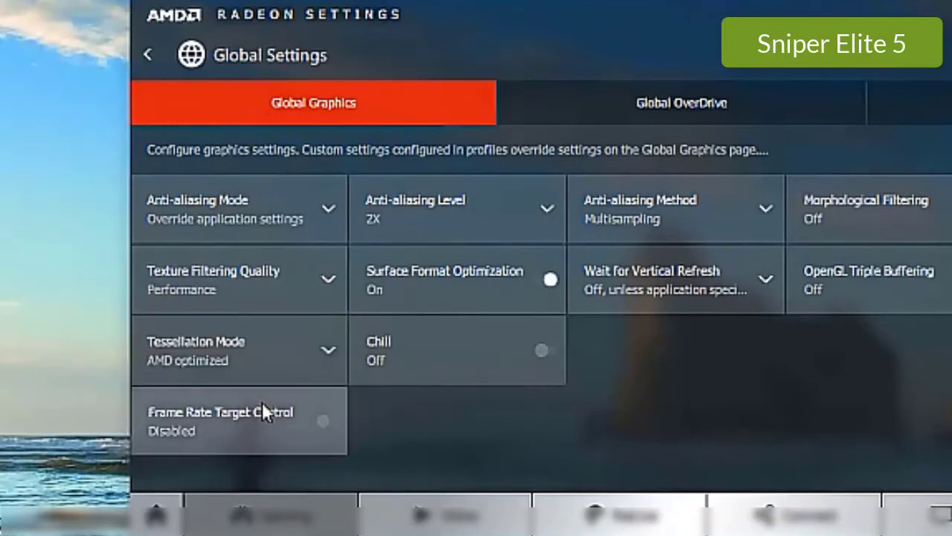
Choose 2X as the global Anti-aliasing Level.
left_click(545, 207)
scroll(516, 293, "down", 1)
scroll(549, 336, "up", 1)
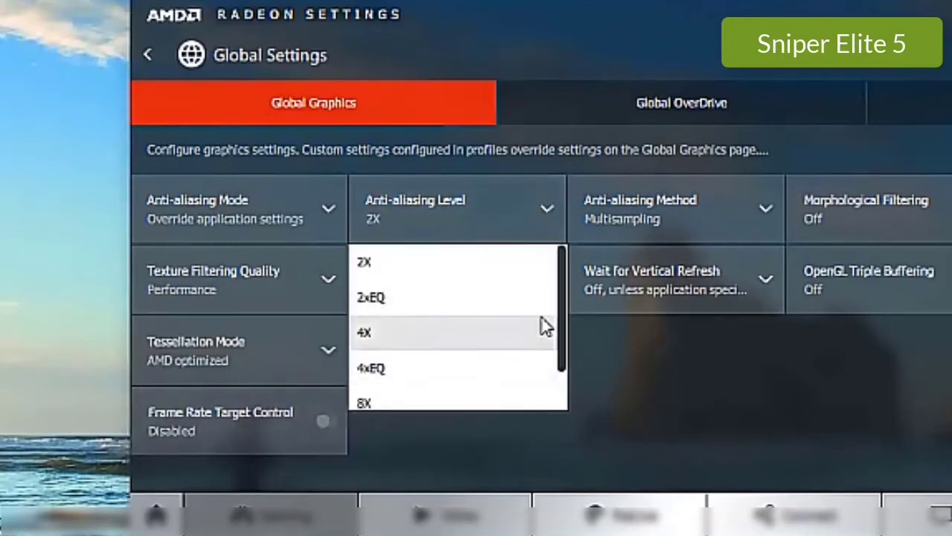
left_click_drag(561, 297, 556, 230)
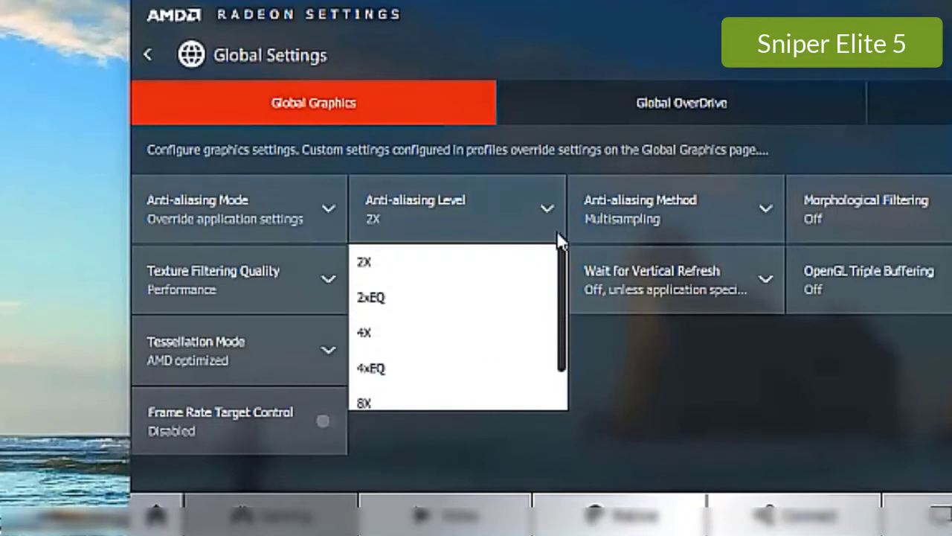
left_click(442, 260)
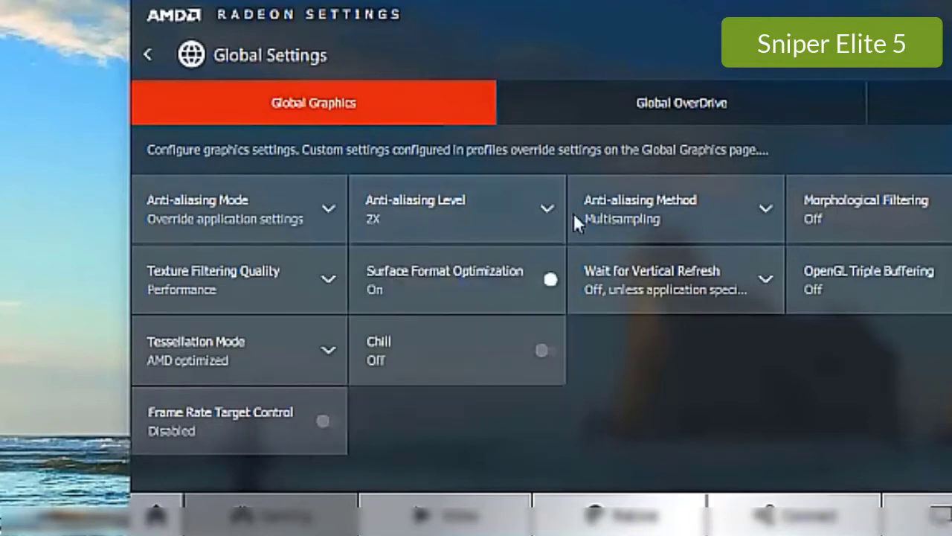
Check the Anti-aliasing Method options, and switch Anisotropic Filtering Mode to Override application settings and back to Use application settings.
left_click(759, 210)
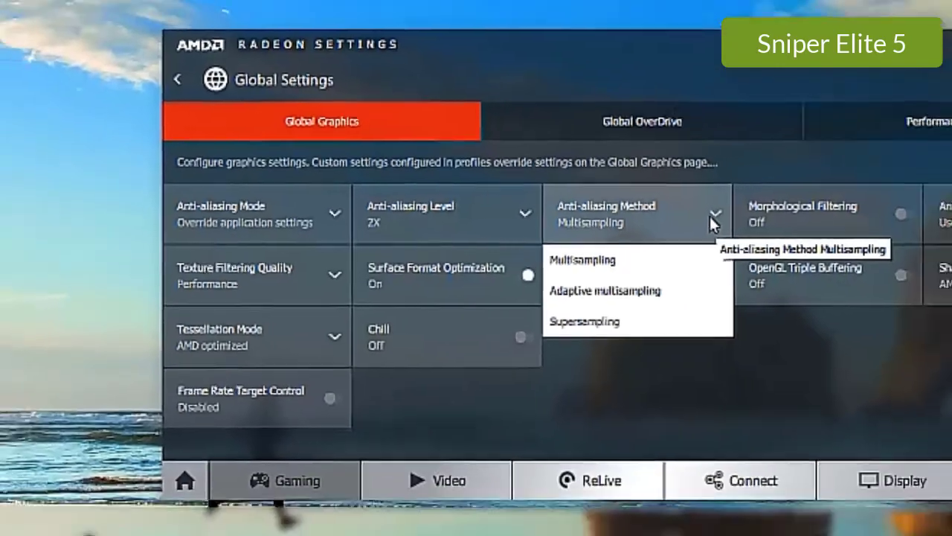
left_click(709, 215)
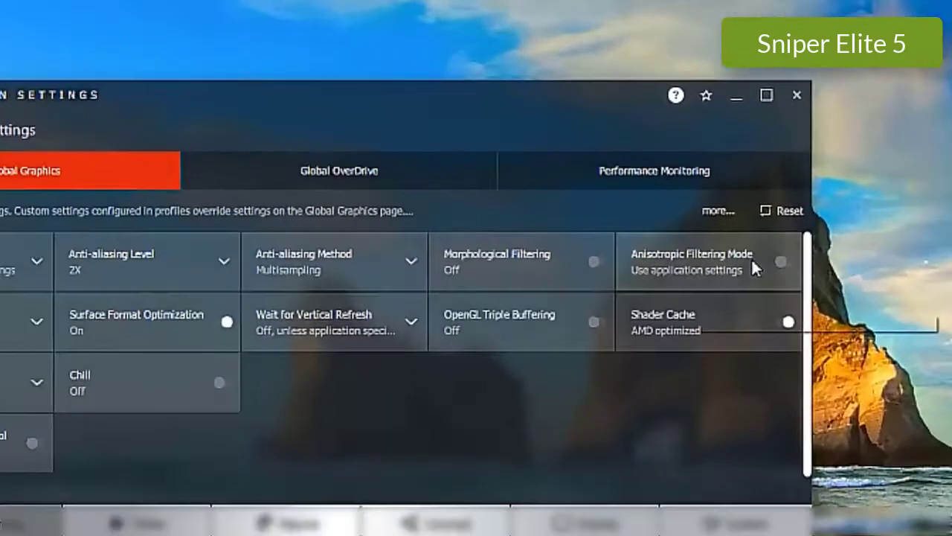
left_click(706, 228)
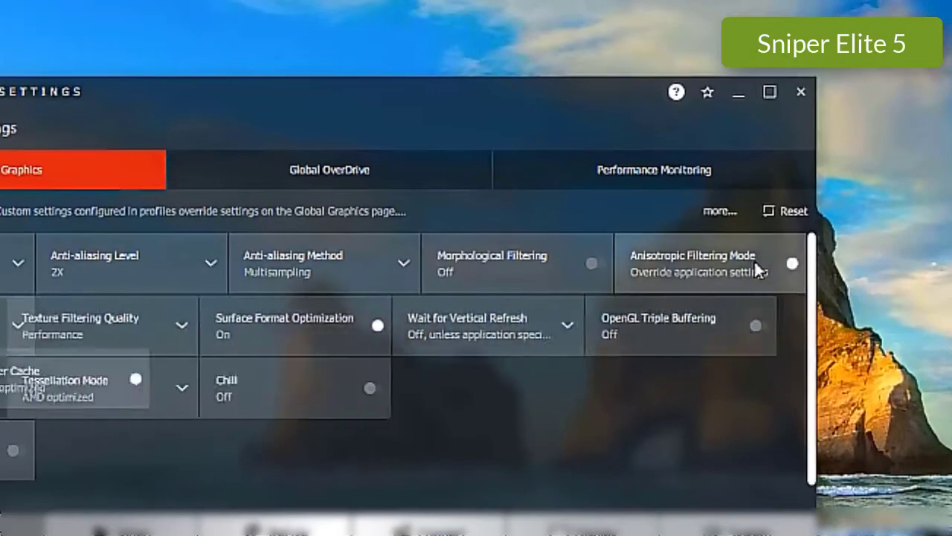
left_click(764, 269)
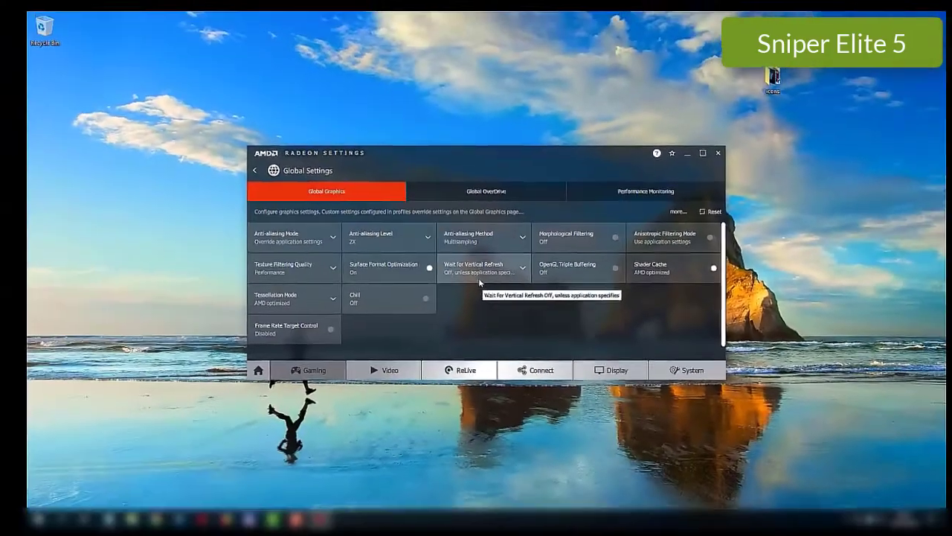
Set Wait for Vertical Refresh to Always off and check the Tessellation Mode options.
left_click(403, 325)
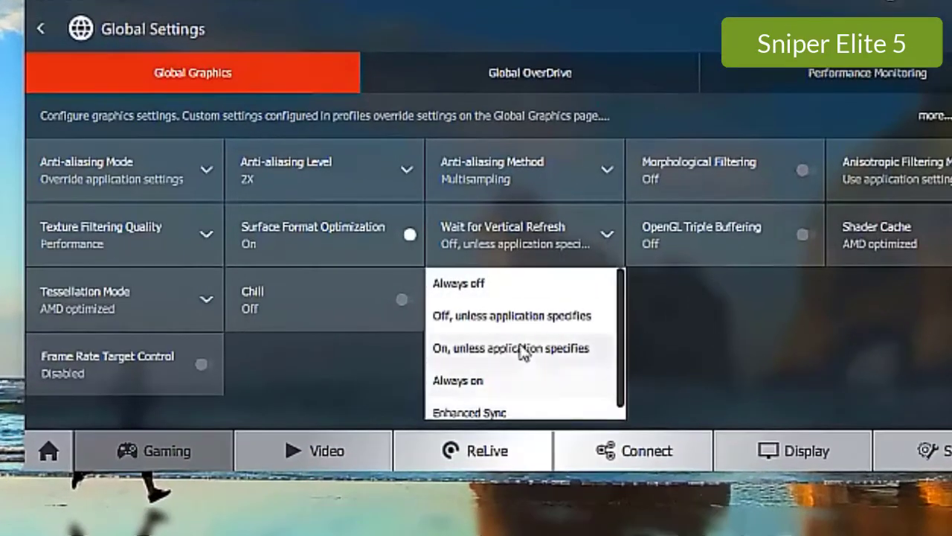
left_click(481, 284)
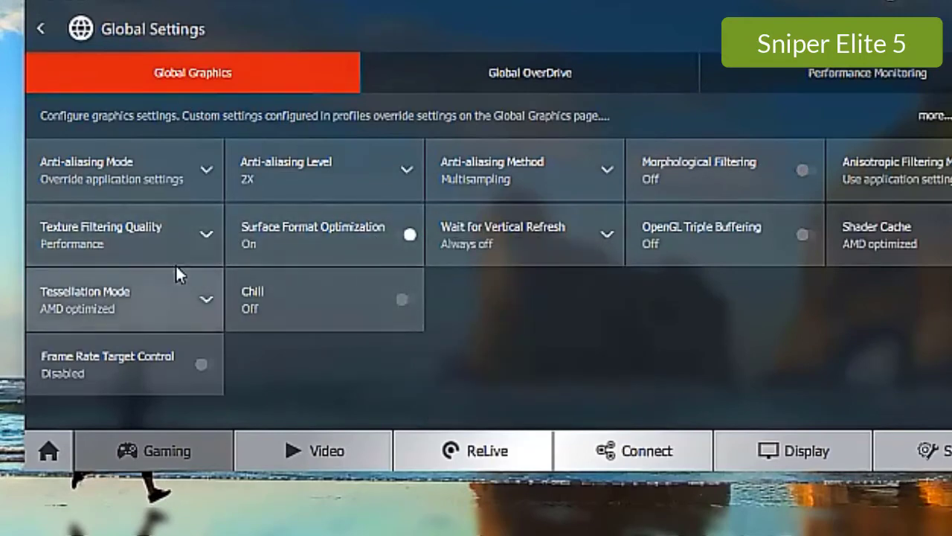
left_click(205, 302)
left_click(205, 302)
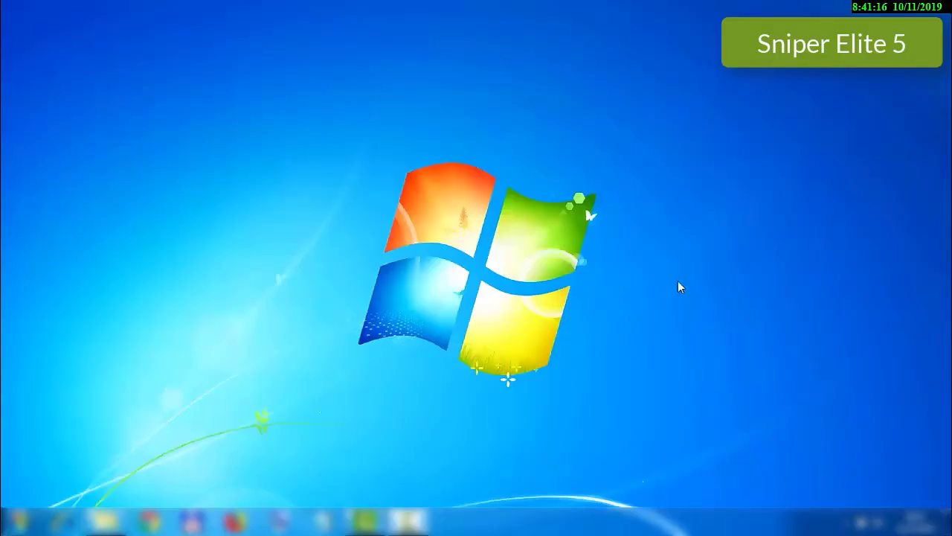
Open the Intel Graphics and Media Control Panel from the desktop in Advanced Mode.
right_click(440, 221)
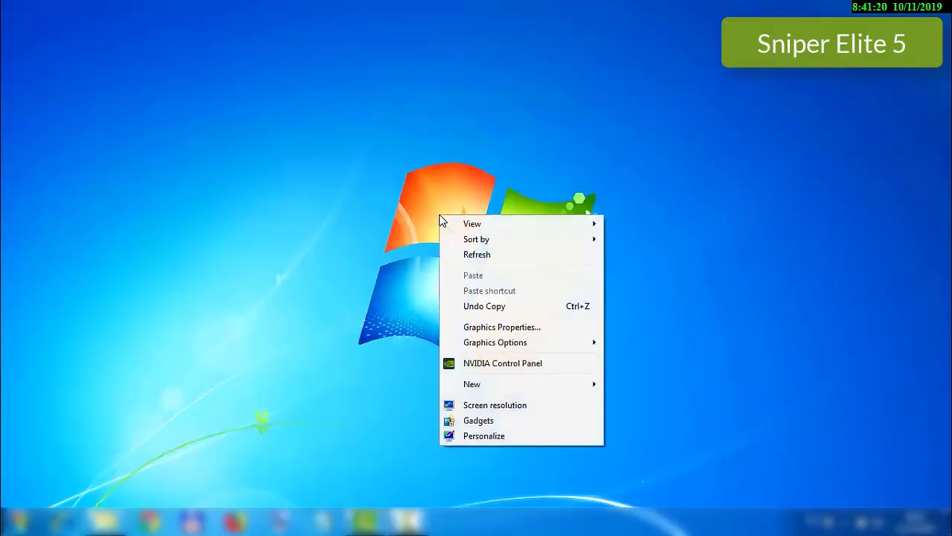
left_click(509, 334)
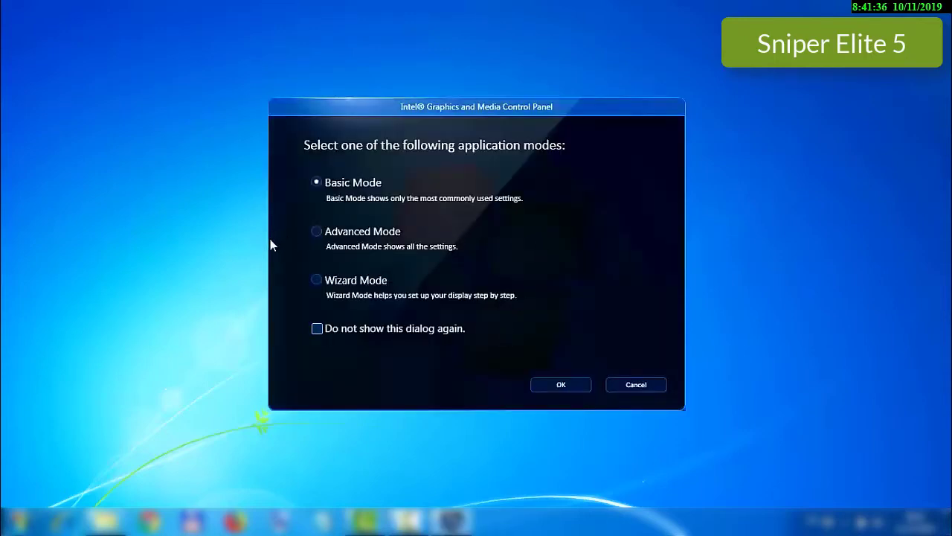
left_click(316, 232)
left_click(561, 387)
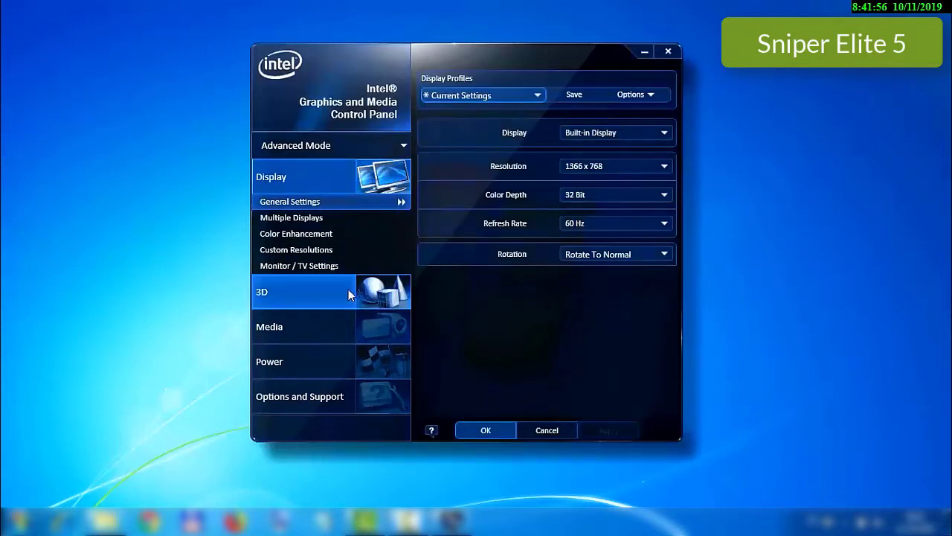
Set the 3D Preference fully to Performance, apply and keep the change, and keep the current Windows color scheme when asked.
left_click(269, 296)
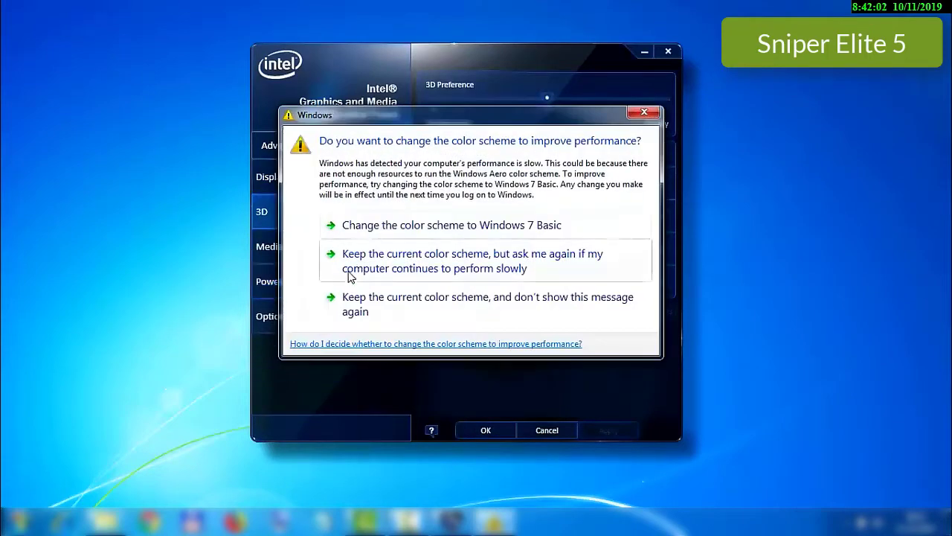
left_click(387, 269)
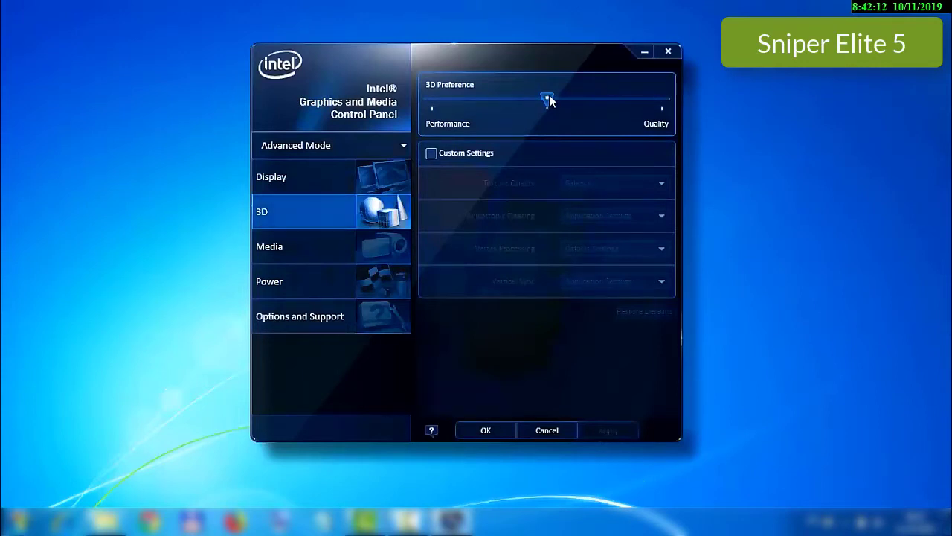
left_click_drag(546, 97, 438, 102)
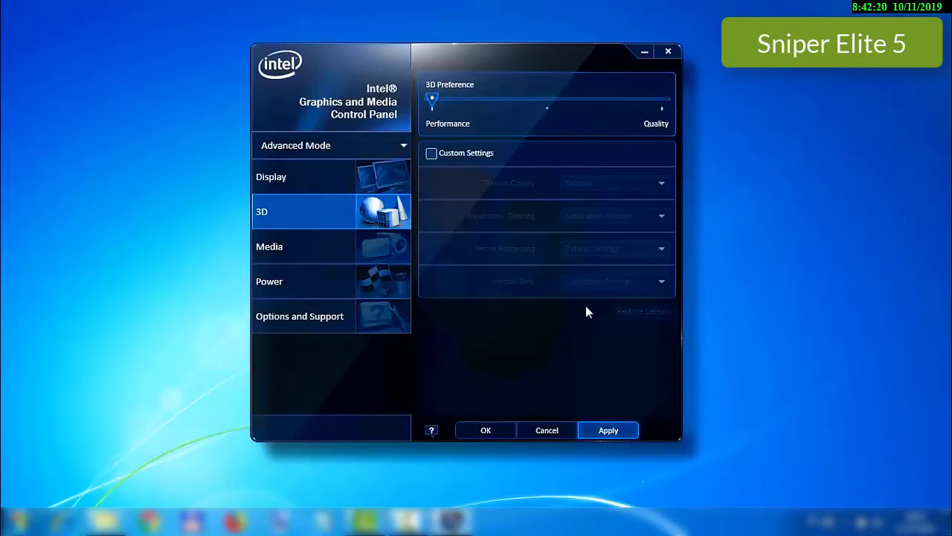
left_click(609, 430)
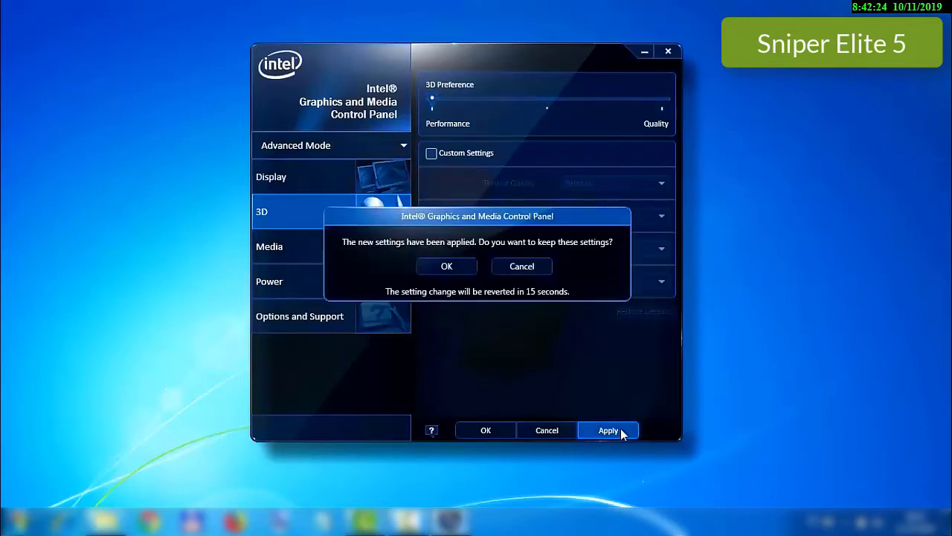
left_click(451, 265)
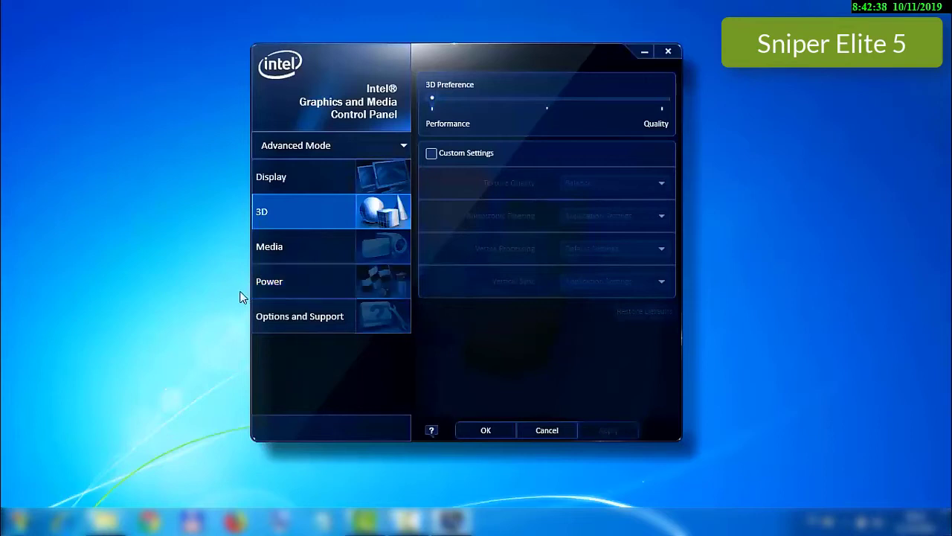
Set the plugged-in graphics power plan to Maximum Performance, then apply and keep the change.
left_click(283, 291)
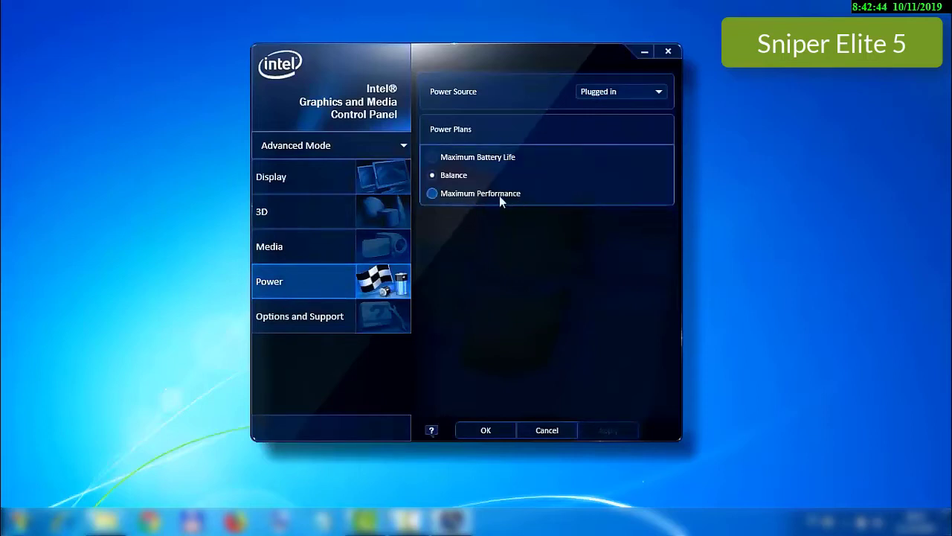
left_click(433, 194)
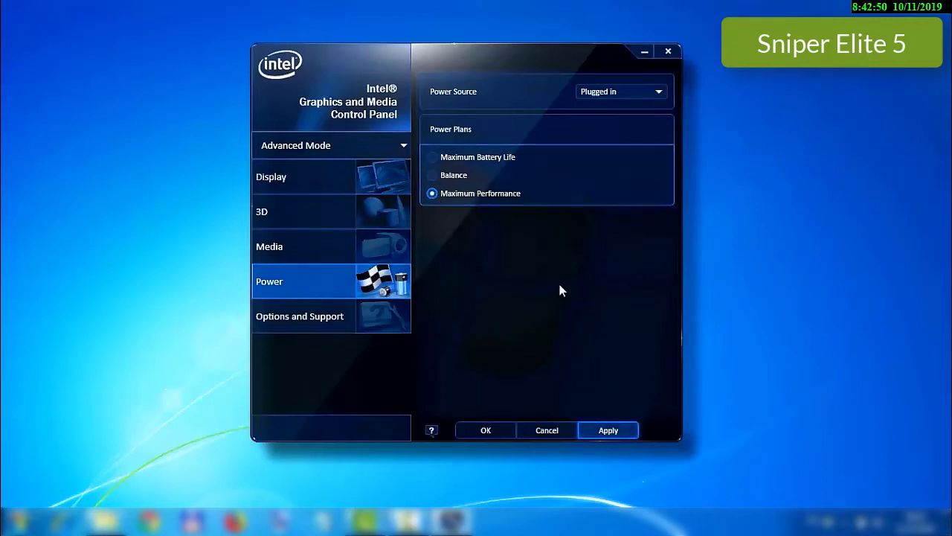
left_click(611, 430)
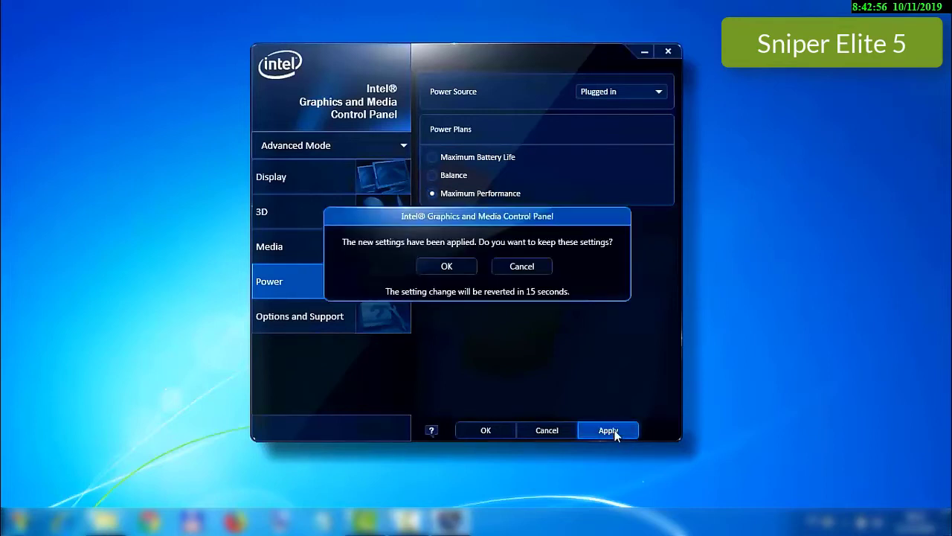
left_click(446, 267)
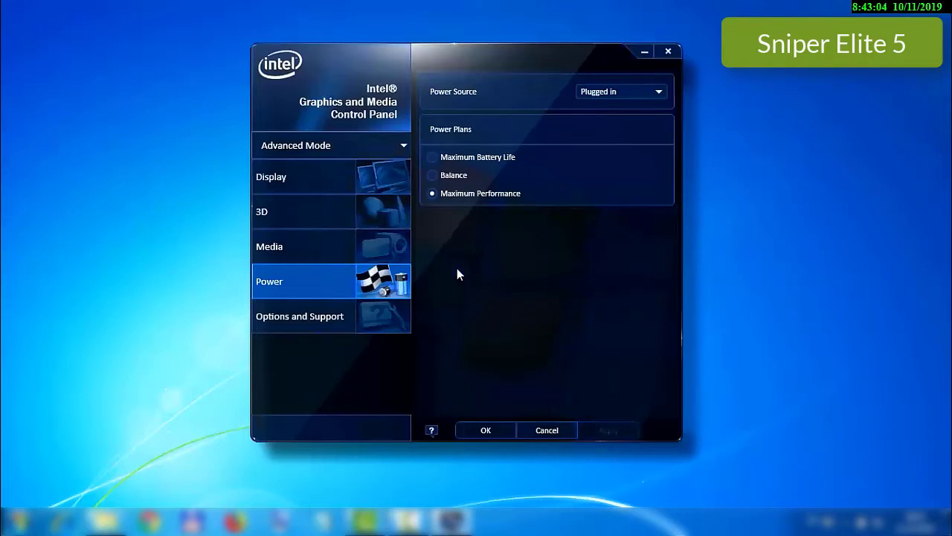
Check the available Power Source options and review the 3D settings.
left_click(657, 93)
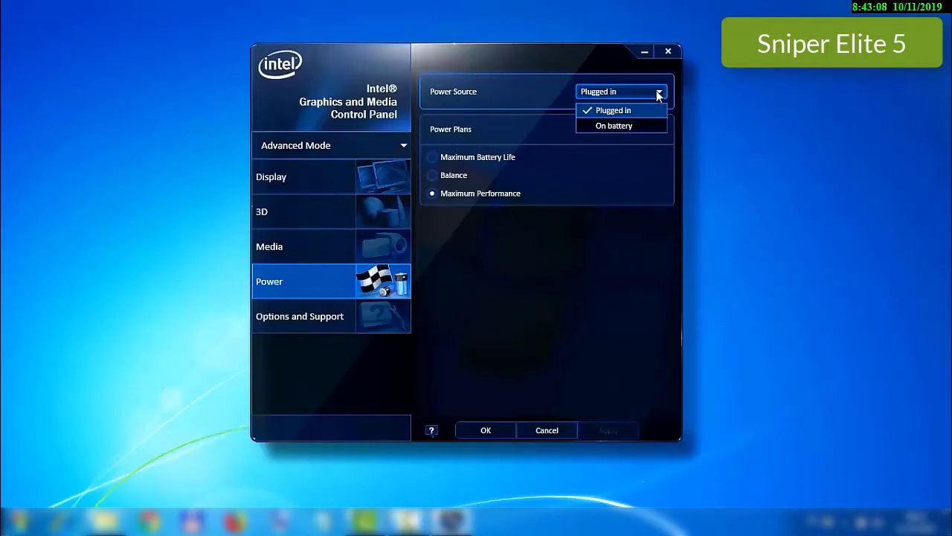
left_click(658, 93)
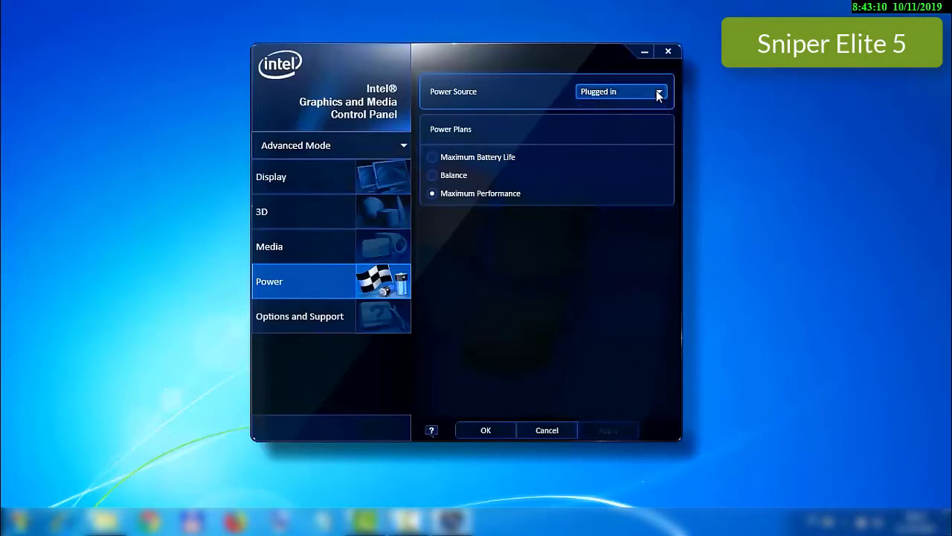
left_click(381, 208)
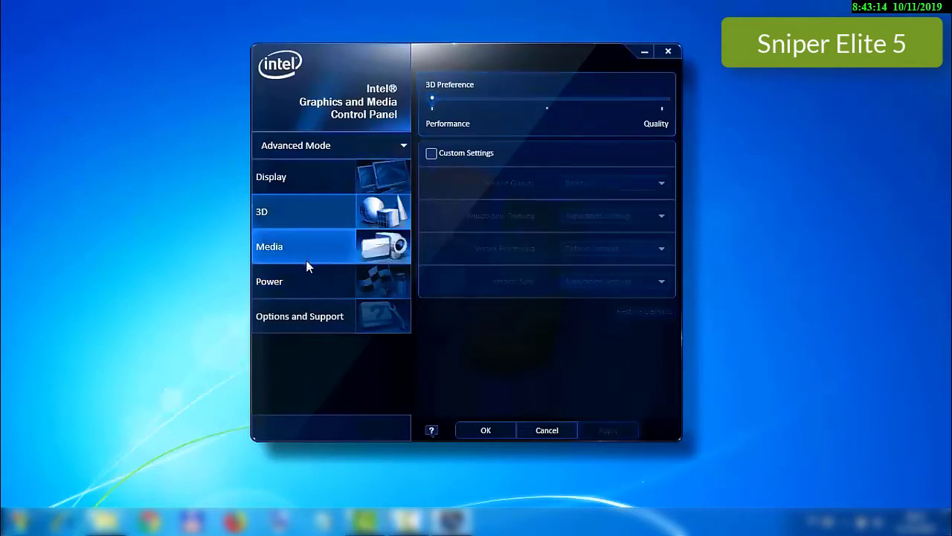
left_click(369, 278)
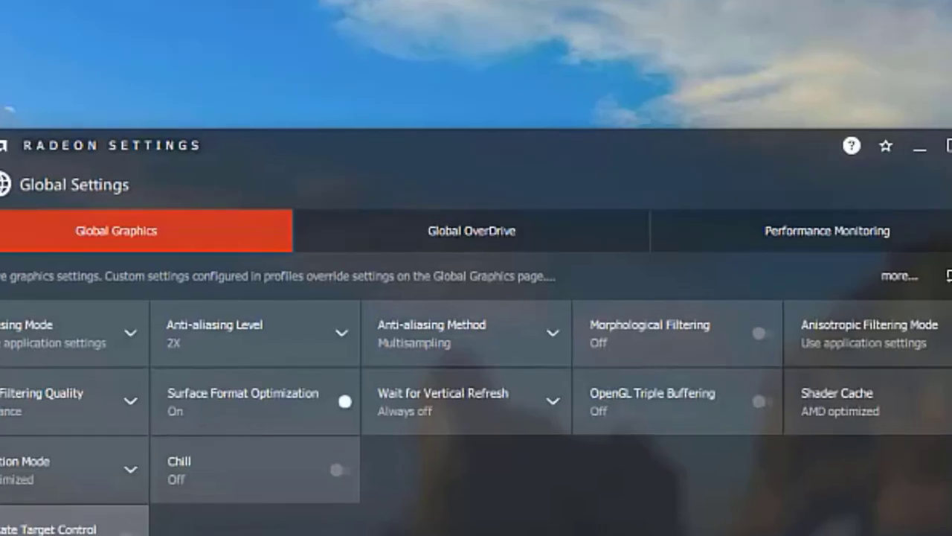
In Radeon Settings, accept the Global OverDrive warning and set the GPU Clock to about 790 MHz with a 20% Power Limit.
left_click(429, 235)
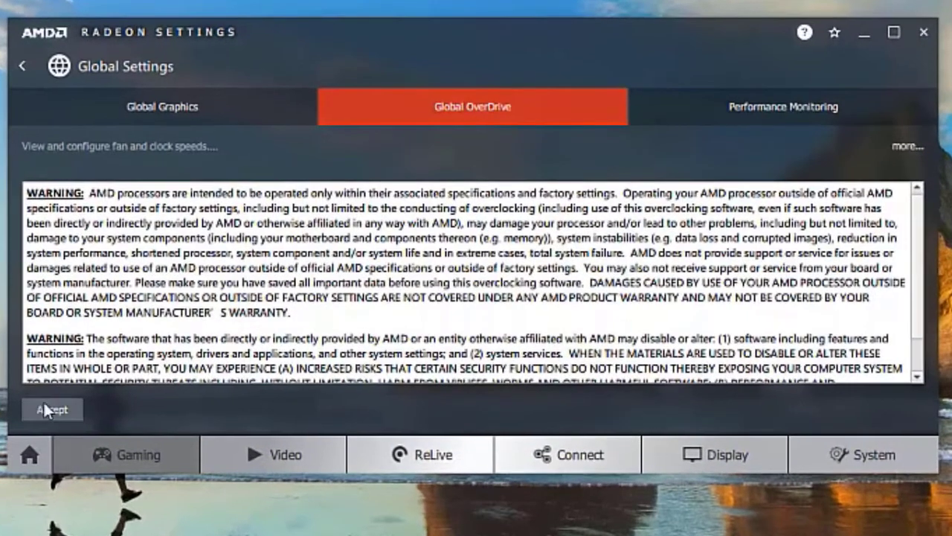
left_click(49, 411)
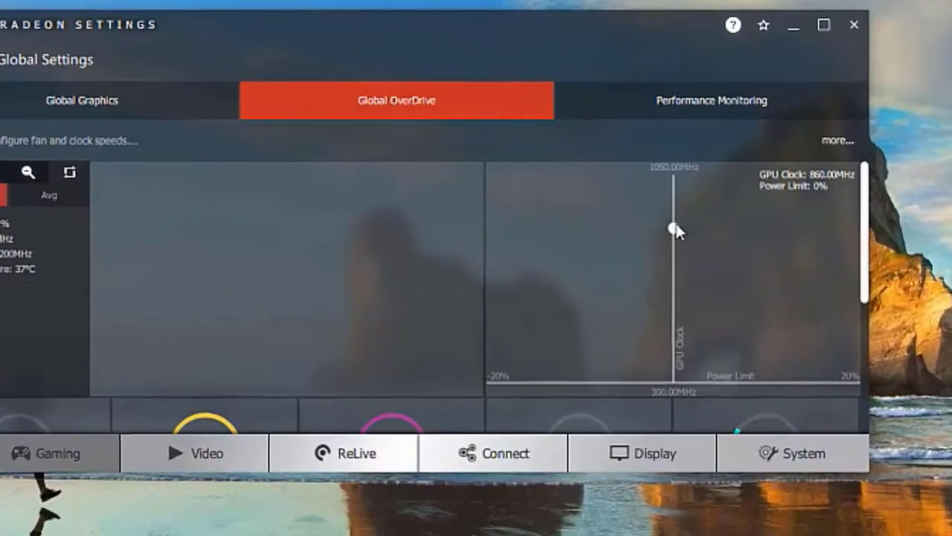
left_click(622, 250)
left_click_drag(675, 223, 872, 246)
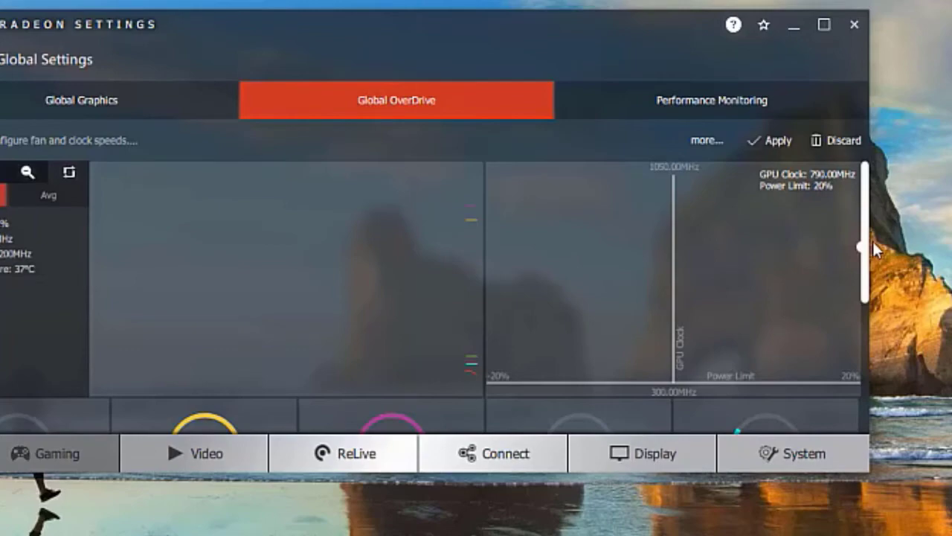